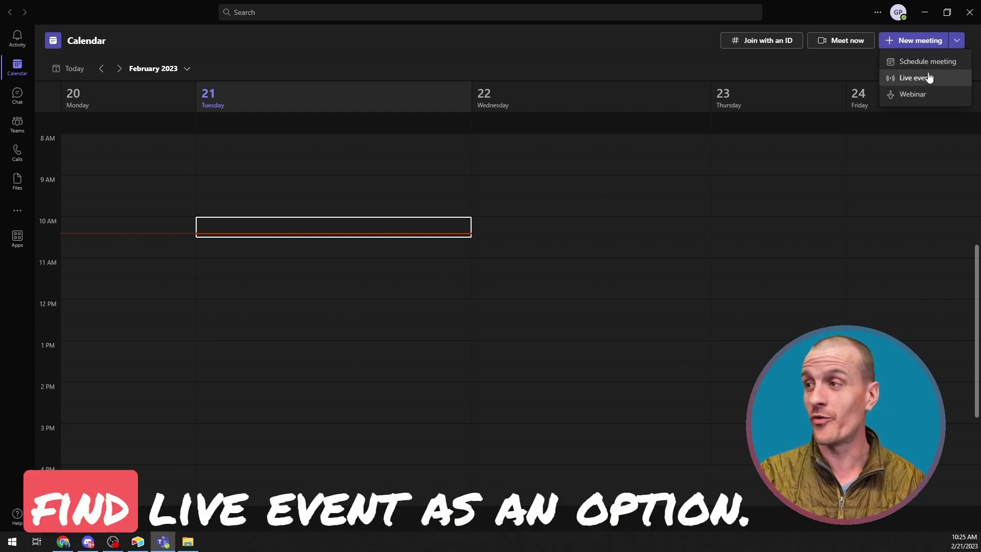
# Start a new live event and enter 'OBS to Team Demo' as its title.
pyautogui.click(919, 80)
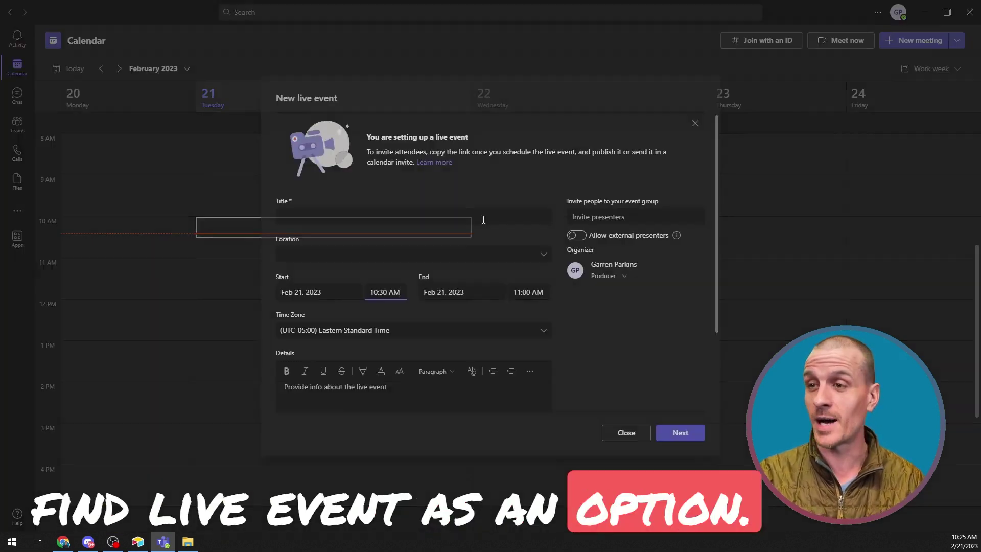
pyautogui.write('OBS to ')
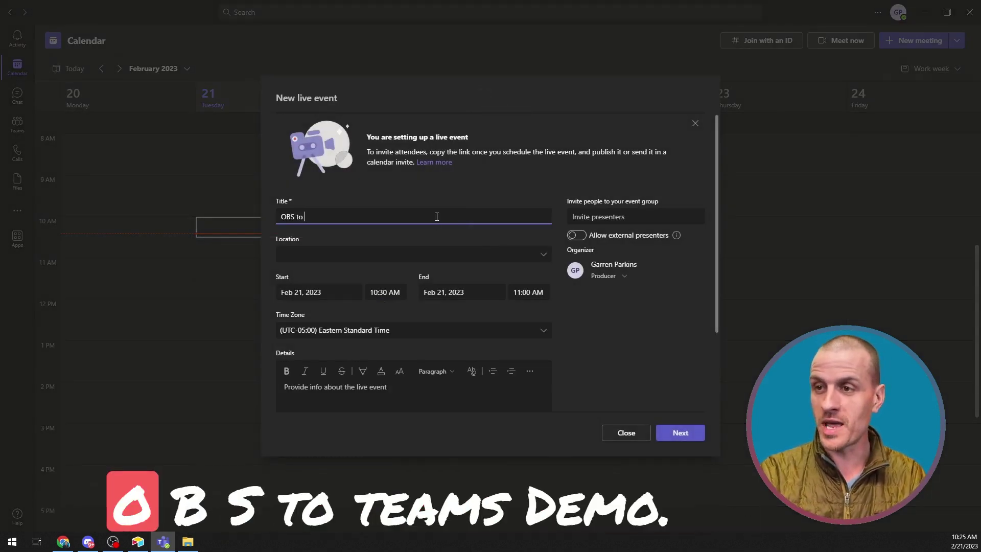
pyautogui.write('Team D')
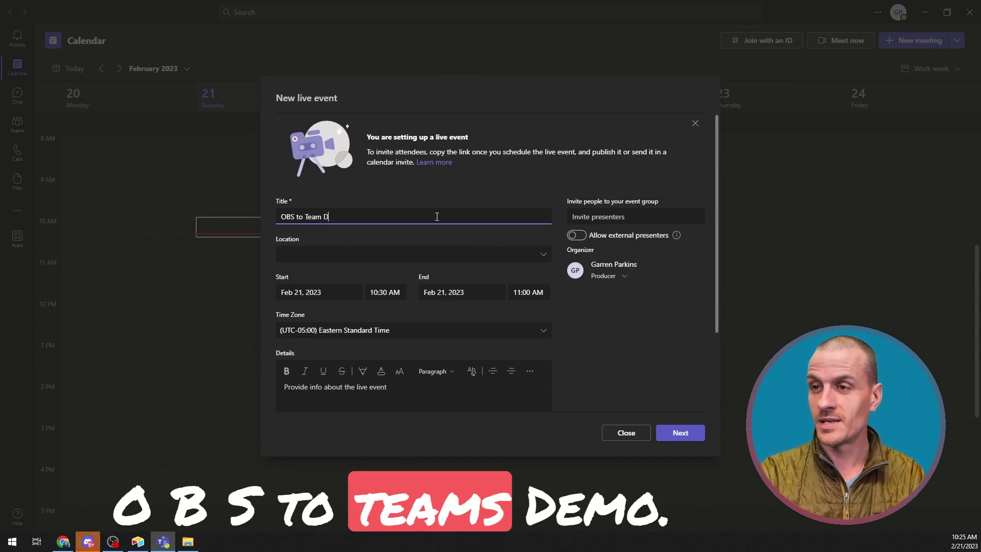
pyautogui.write('emo')
pyautogui.scroll(-3, 455, 256)
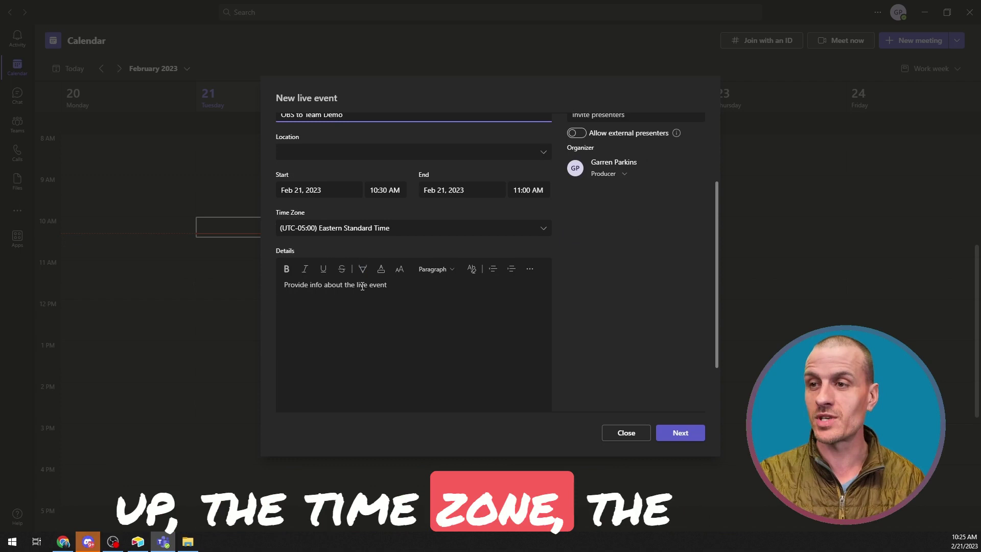
# Continue to the live event permissions and production options and review them.
pyautogui.click(686, 435)
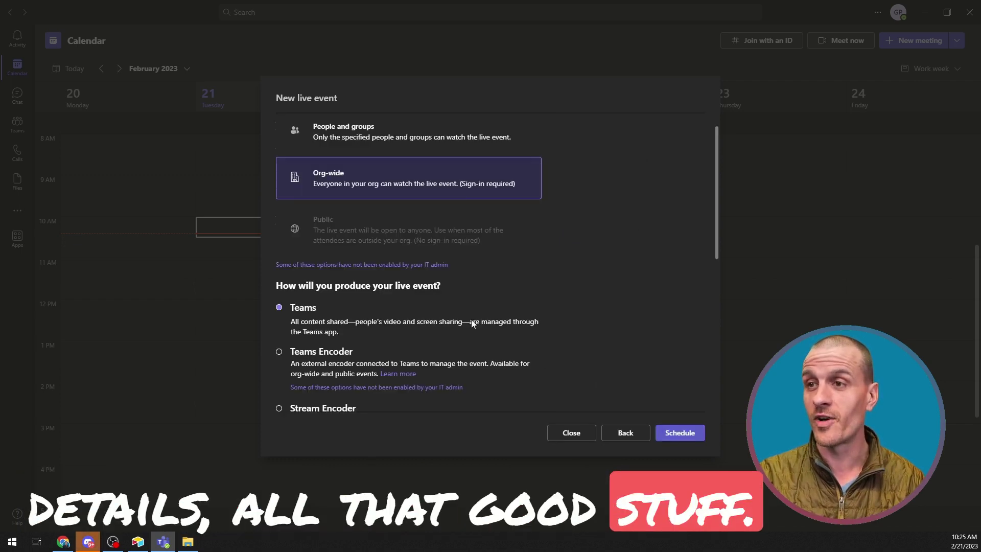
pyautogui.scroll(1, 444, 276)
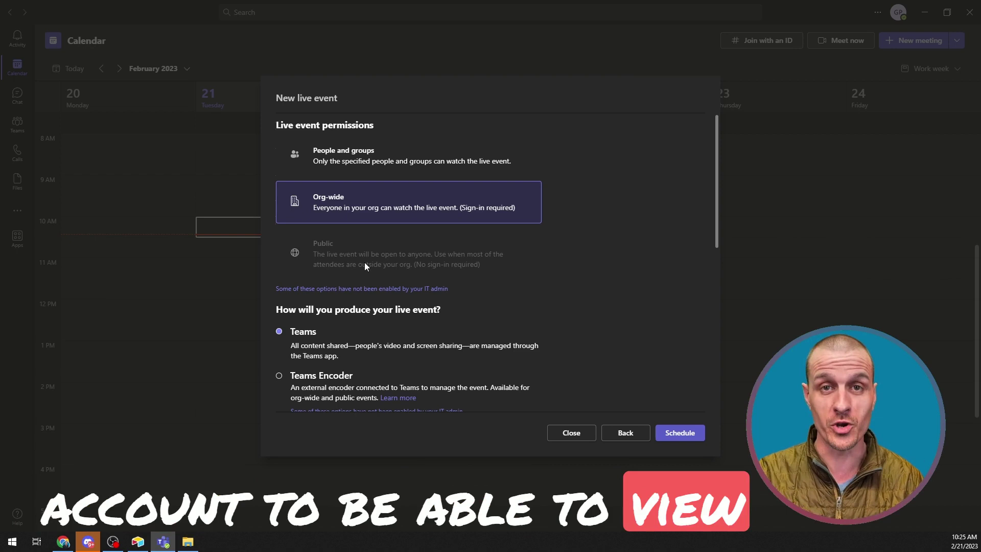
pyautogui.scroll(-3, 365, 265)
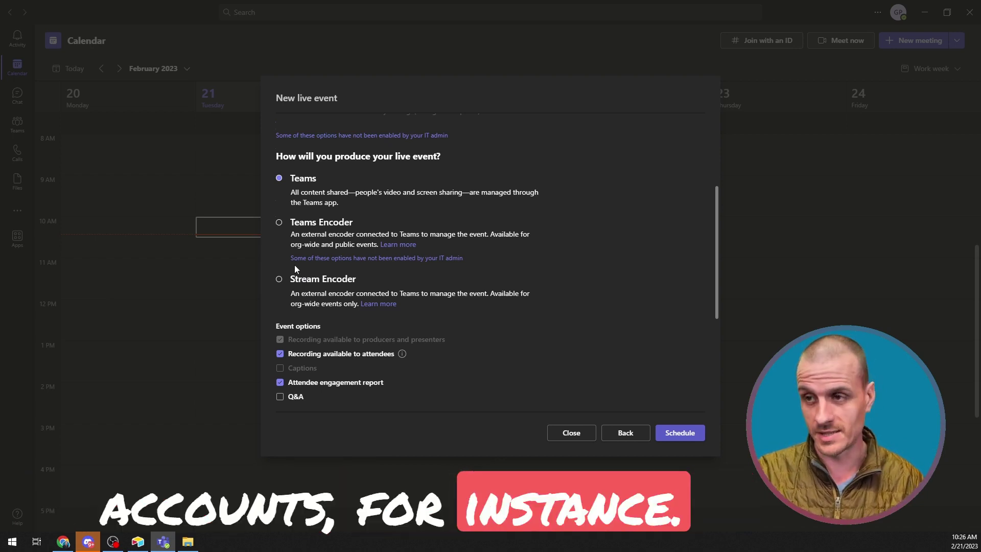
# Choose Teams Encoder as the way to produce the live event.
pyautogui.click(280, 224)
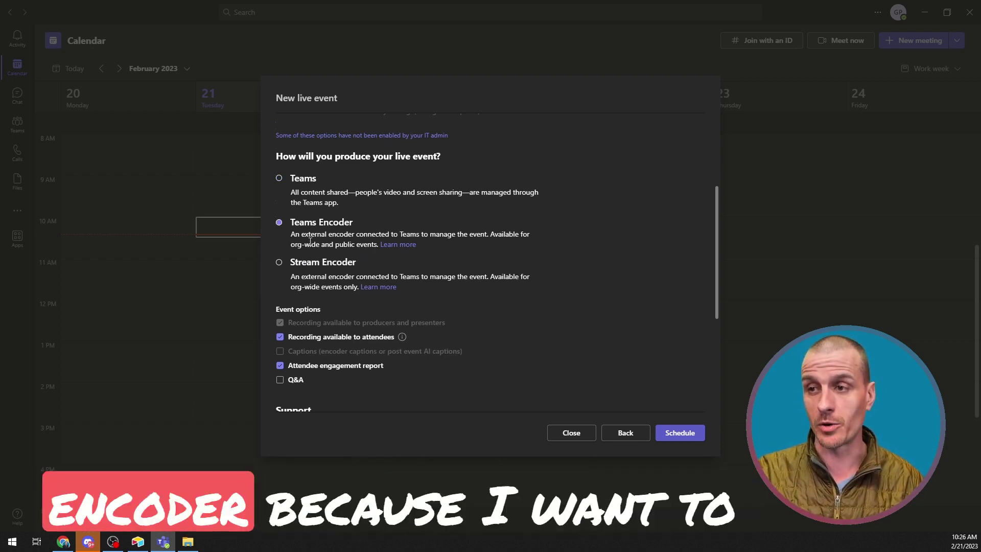
pyautogui.moveTo(335, 244); pyautogui.dragTo(374, 247)
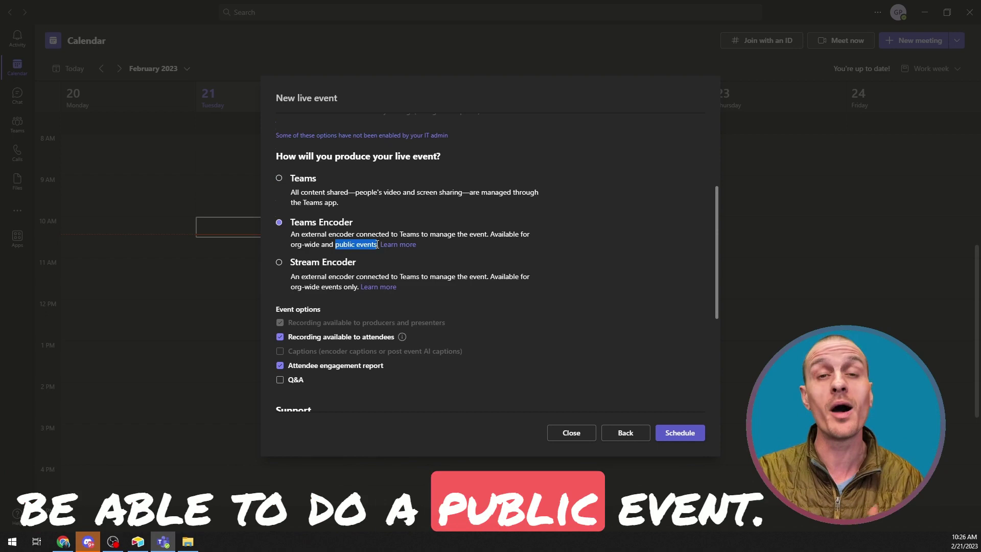
pyautogui.click(324, 271)
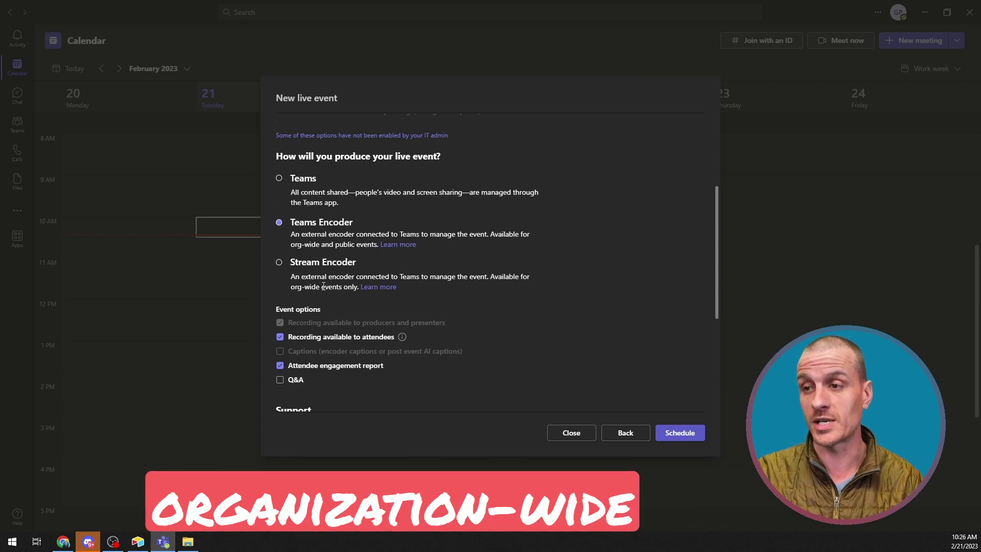
pyautogui.moveTo(335, 246); pyautogui.dragTo(379, 247)
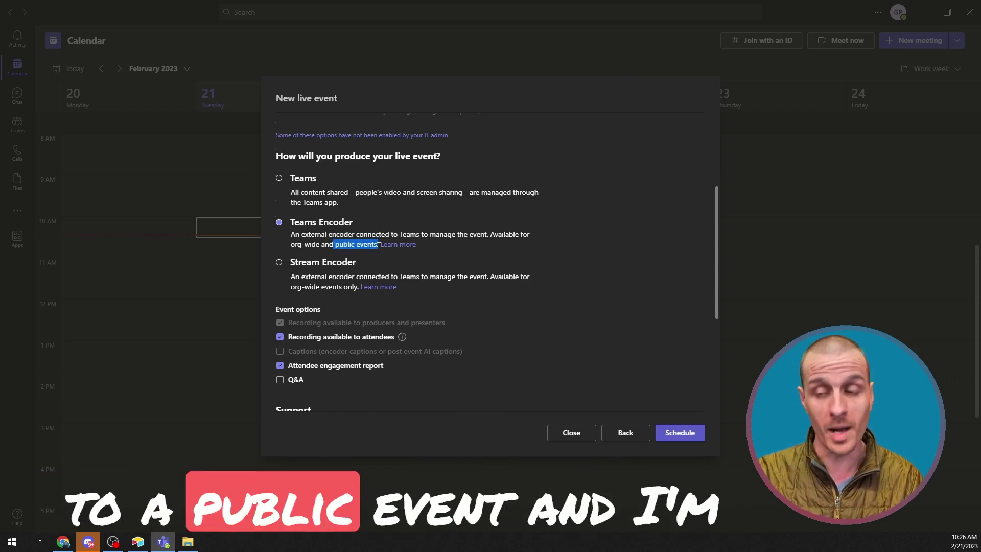
# Enable Q&A under Event options and schedule the live event.
pyautogui.scroll(-2, 357, 293)
pyautogui.click(291, 278)
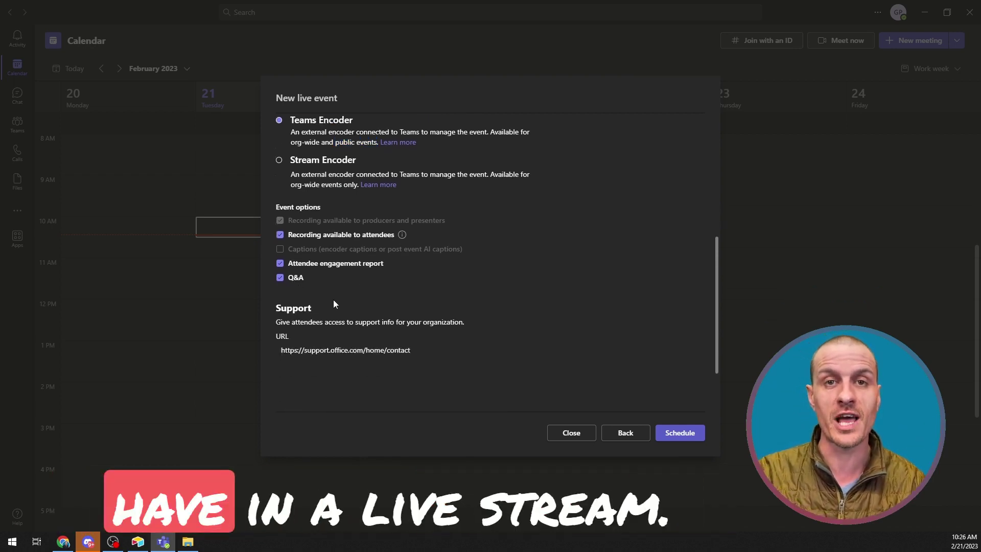
pyautogui.click(676, 434)
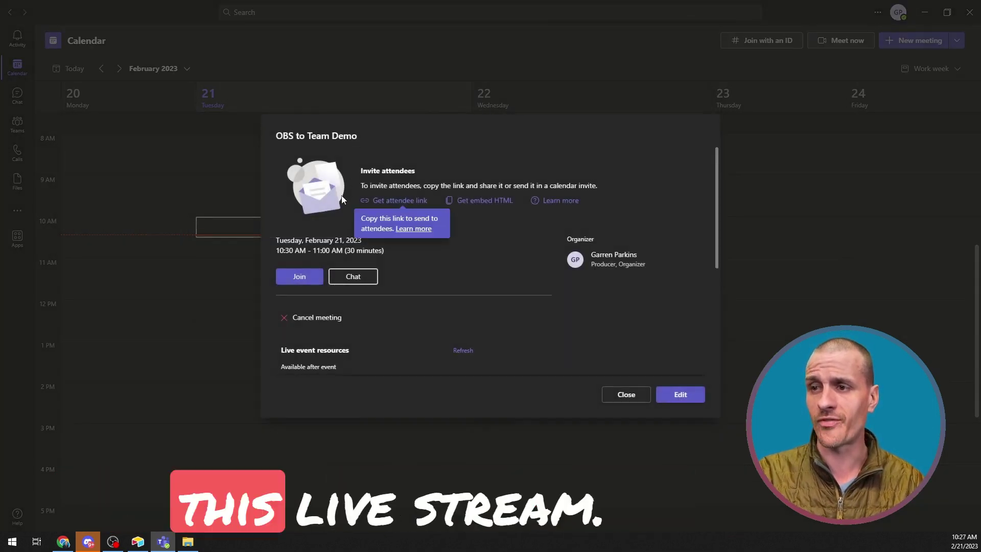
# Copy the RTMP link from the event's RTMP In details.
pyautogui.scroll(-3, 339, 201)
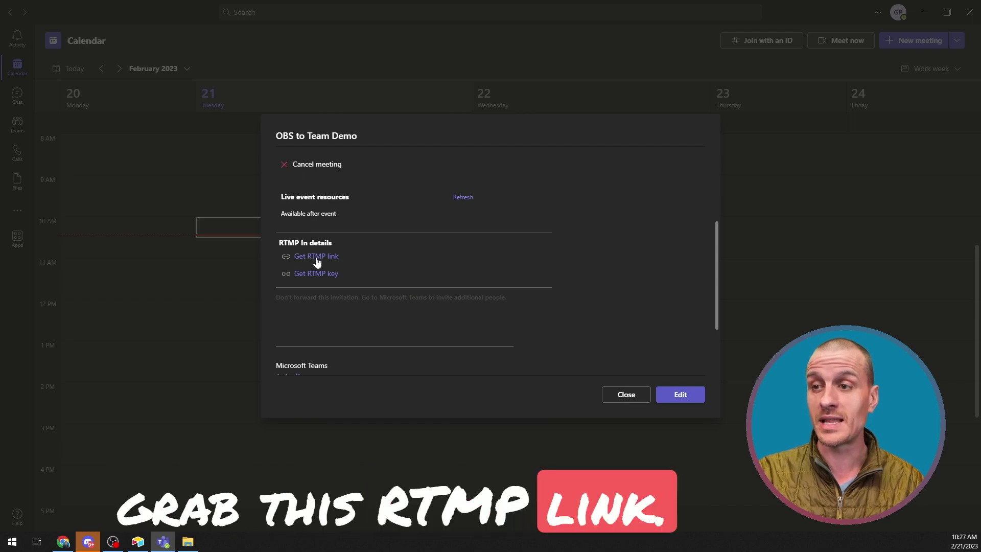
pyautogui.click(112, 542)
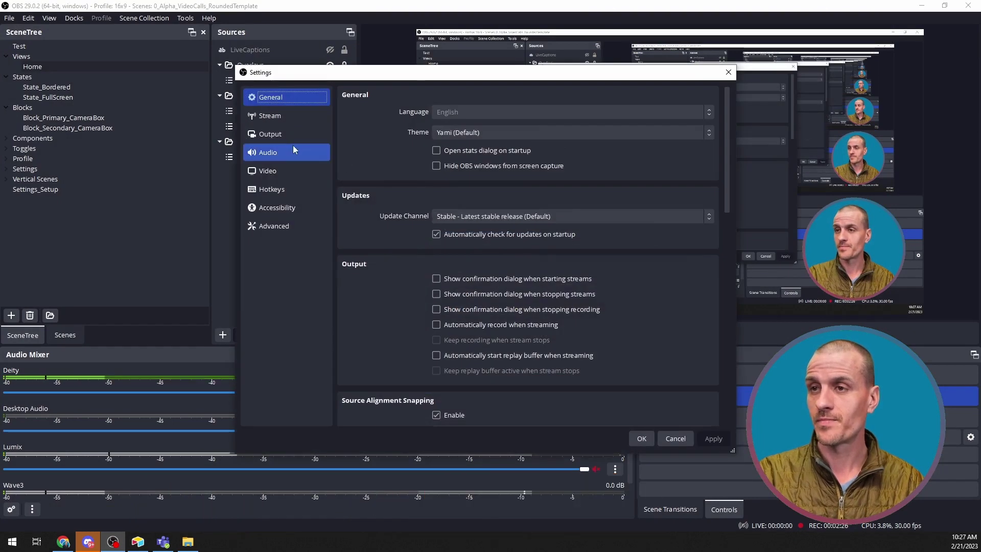
# Replace the OBS Stream server address with the Teams RTMP link and apply it.
pyautogui.click(270, 133)
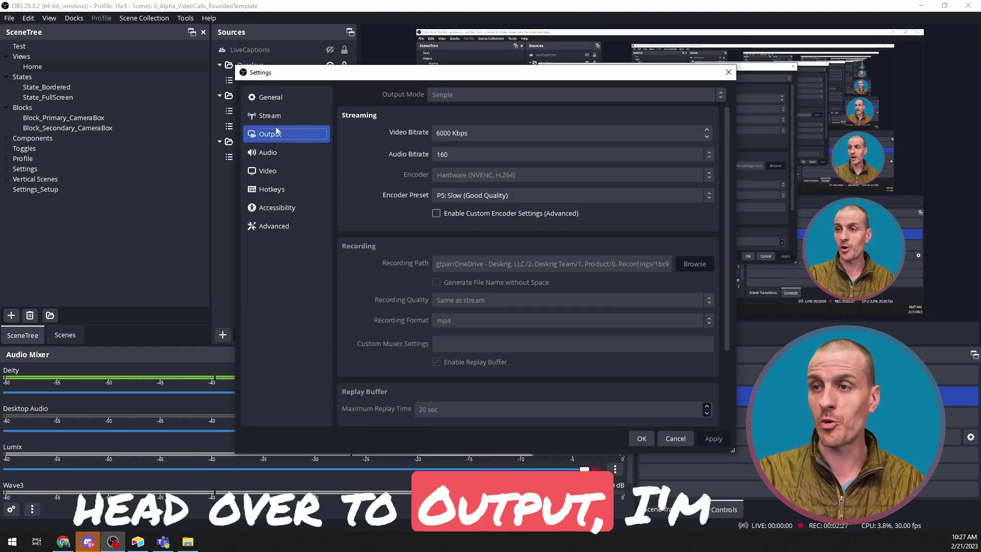
pyautogui.click(306, 119)
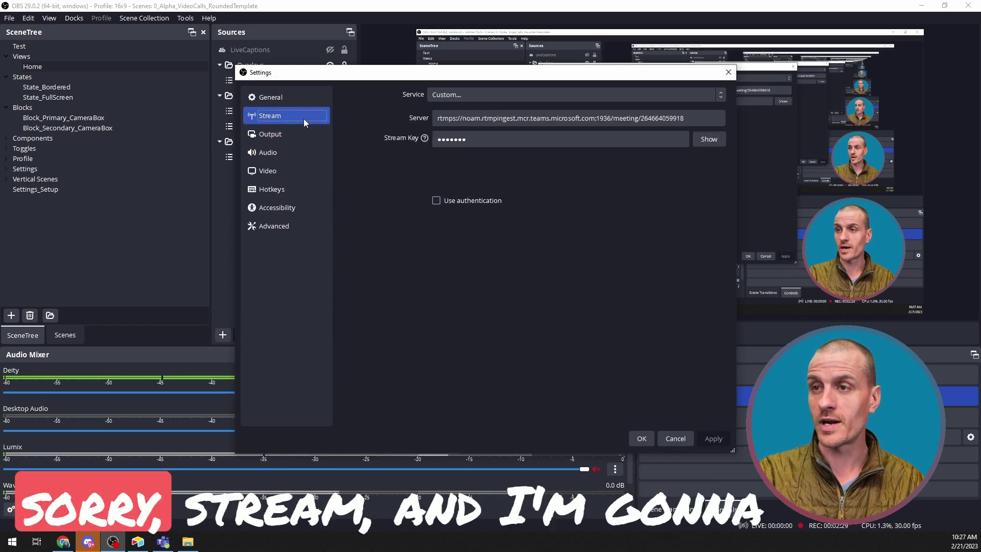
pyautogui.tripleClick(576, 117)
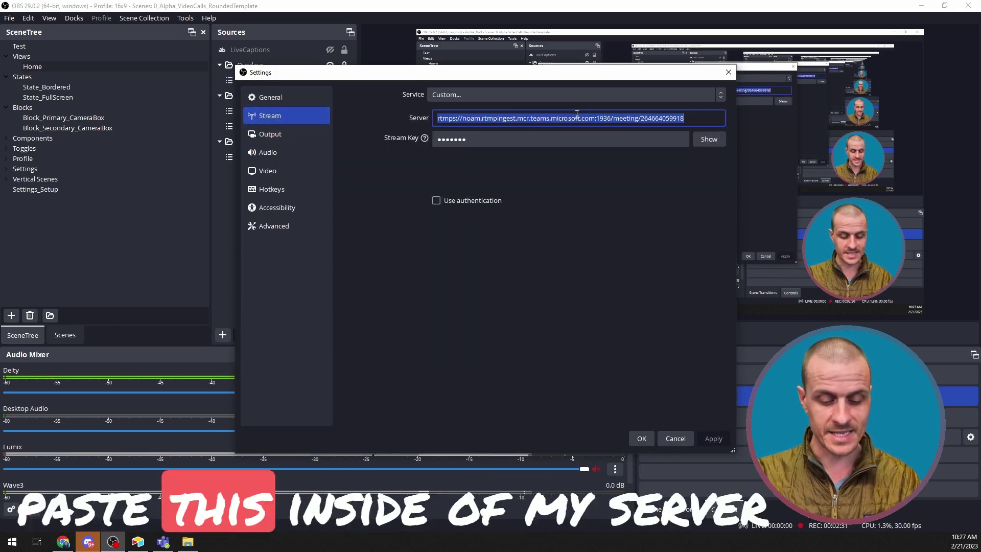
pyautogui.hotkey('ctrl', 'v')
pyautogui.click(713, 438)
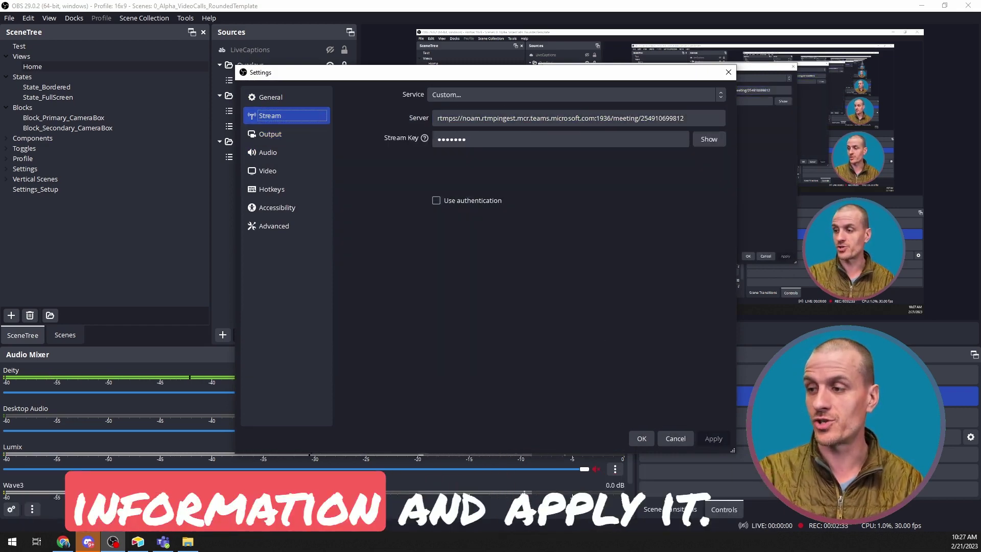
# Copy the Teams RTMP key into the OBS Stream Key, apply, and close Settings.
pyautogui.hotkey('alt', 'Tab')
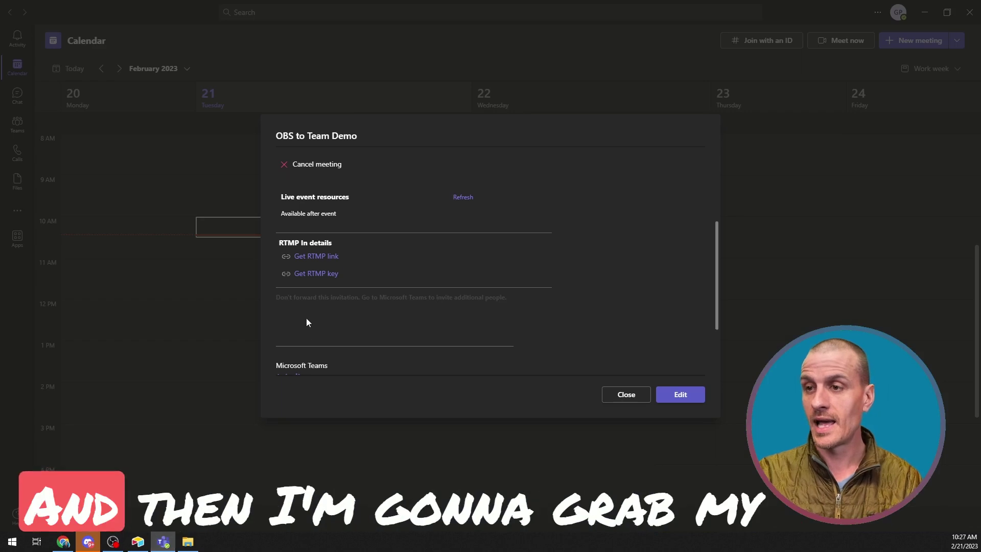
pyautogui.click(316, 275)
pyautogui.click(112, 542)
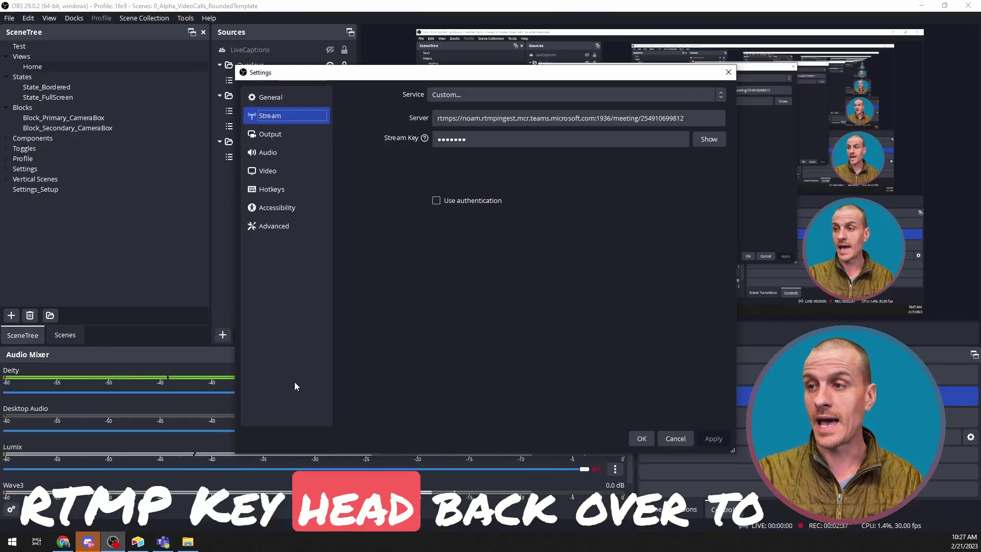
pyautogui.doubleClick(488, 140)
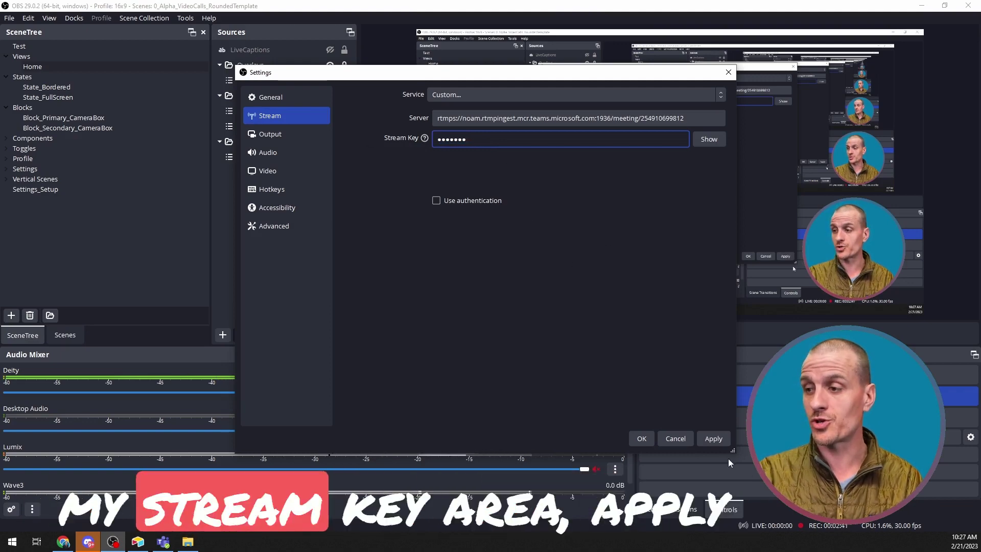
pyautogui.click(714, 440)
pyautogui.click(642, 439)
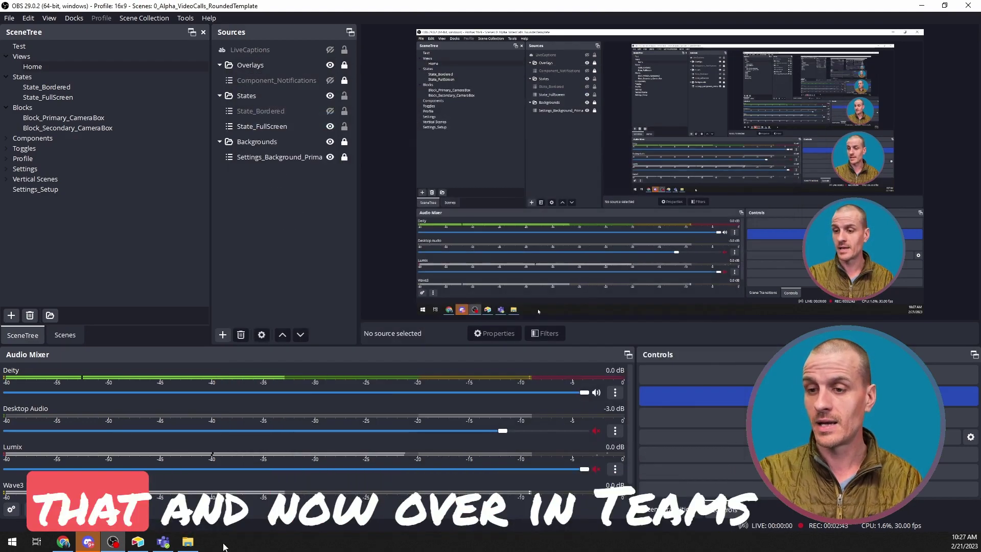
# Join the OBS to Team Demo live event as producer from its details.
pyautogui.click(163, 543)
pyautogui.scroll(5, 486, 253)
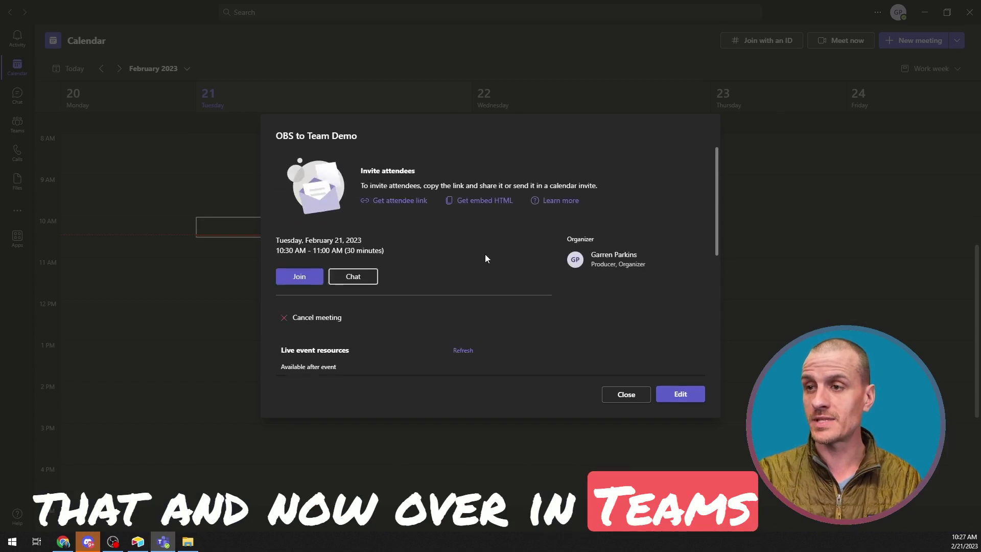
pyautogui.click(296, 286)
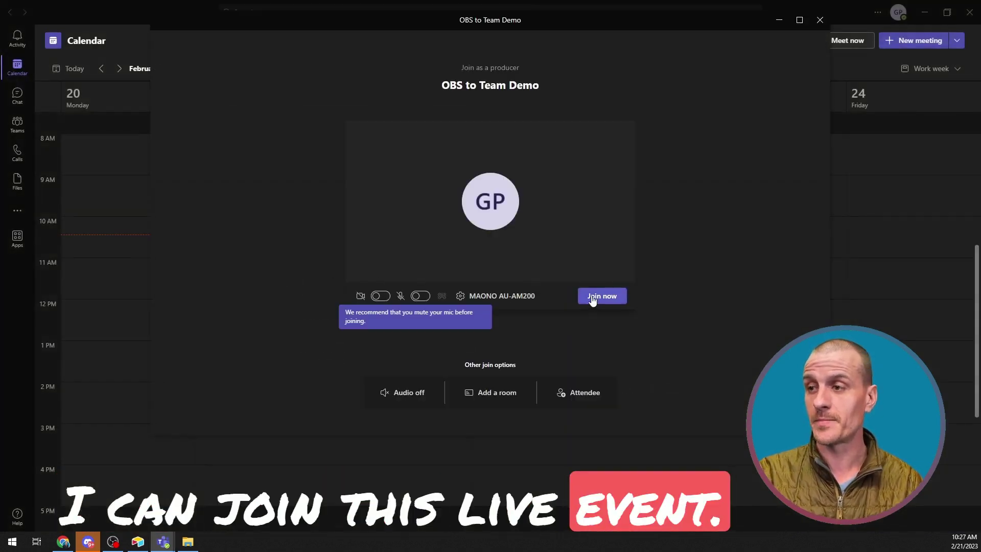
pyautogui.click(595, 299)
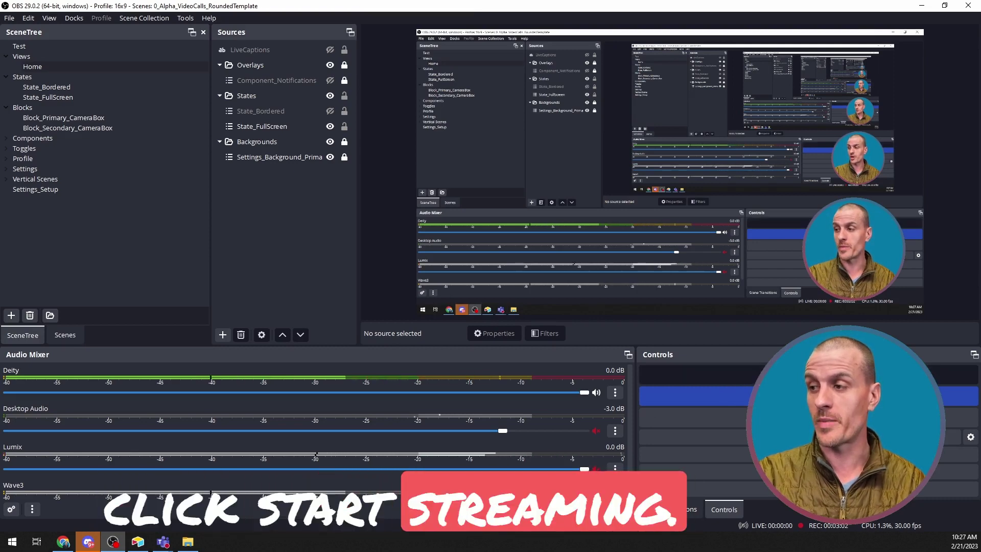
# Start streaming from OBS to the Teams live event.
pyautogui.click(734, 370)
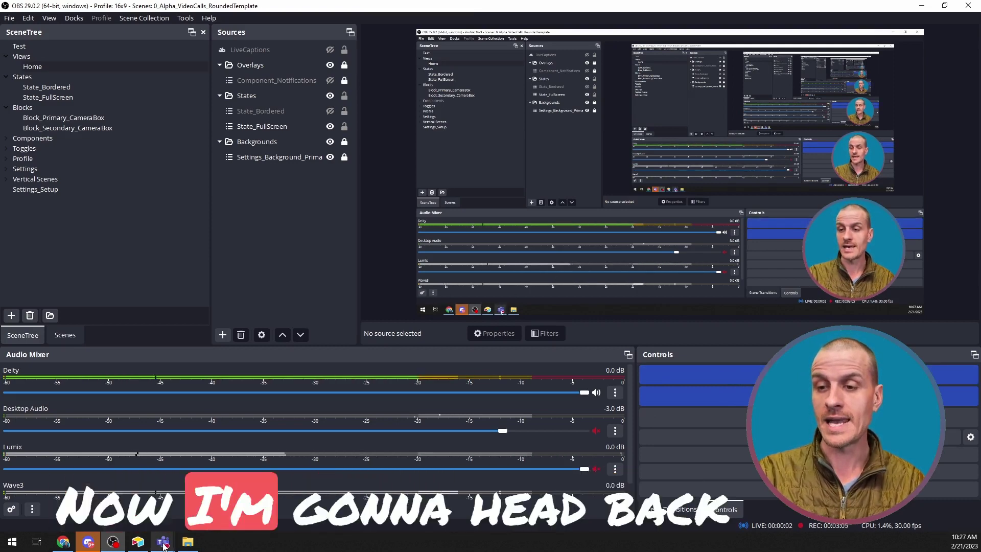
pyautogui.moveTo(162, 542)
pyautogui.moveTo(200, 489)
pyautogui.moveTo(149, 492)
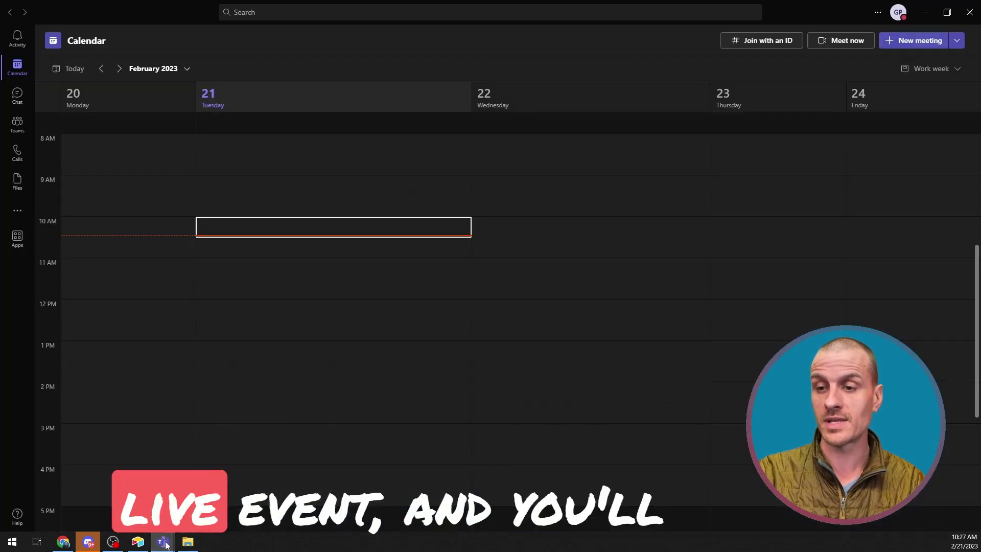
# Queue the Custom RTMP presenter feed in the live event producer window.
pyautogui.click(251, 453)
pyautogui.moveTo(418, 382)
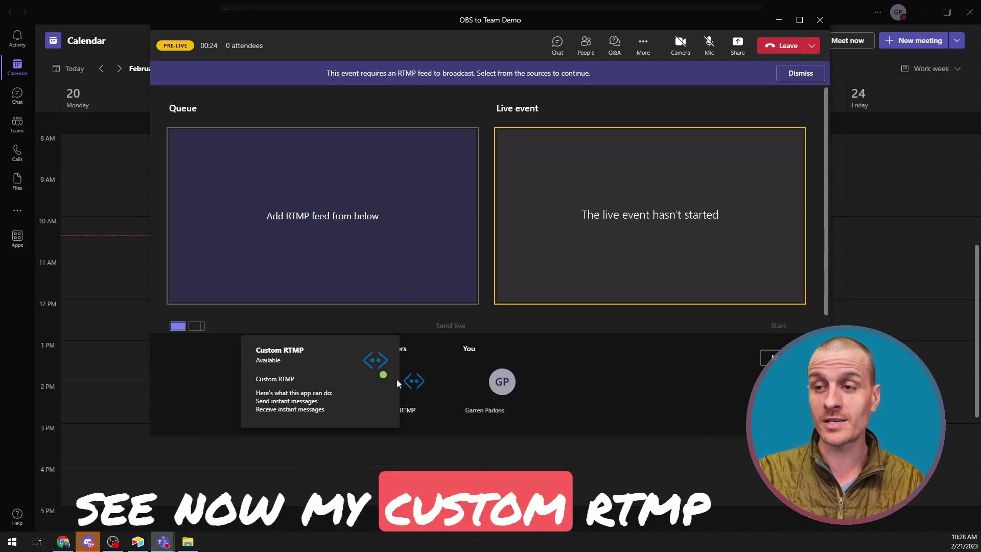
pyautogui.click(412, 387)
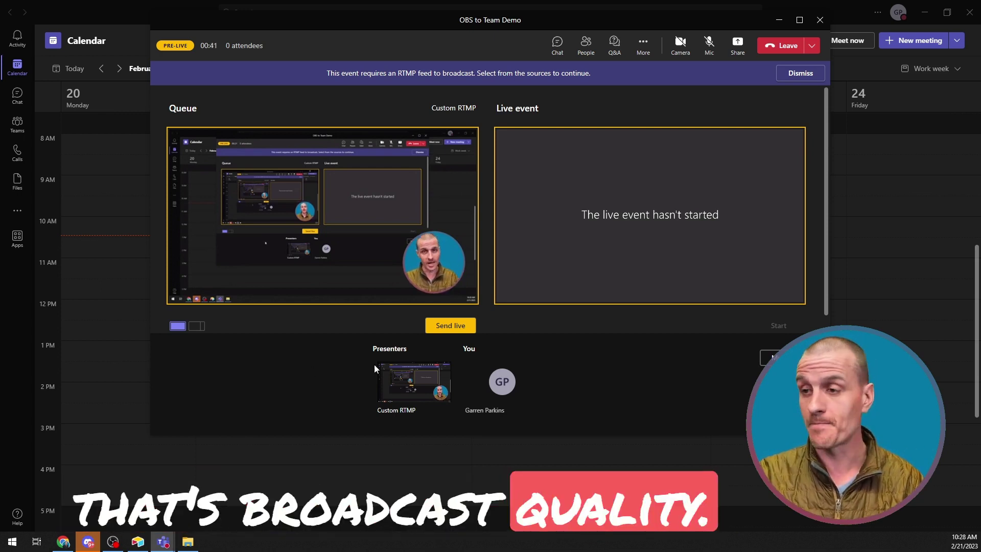
# Send the Custom RTMP feed live, then start the live event and confirm.
pyautogui.click(449, 329)
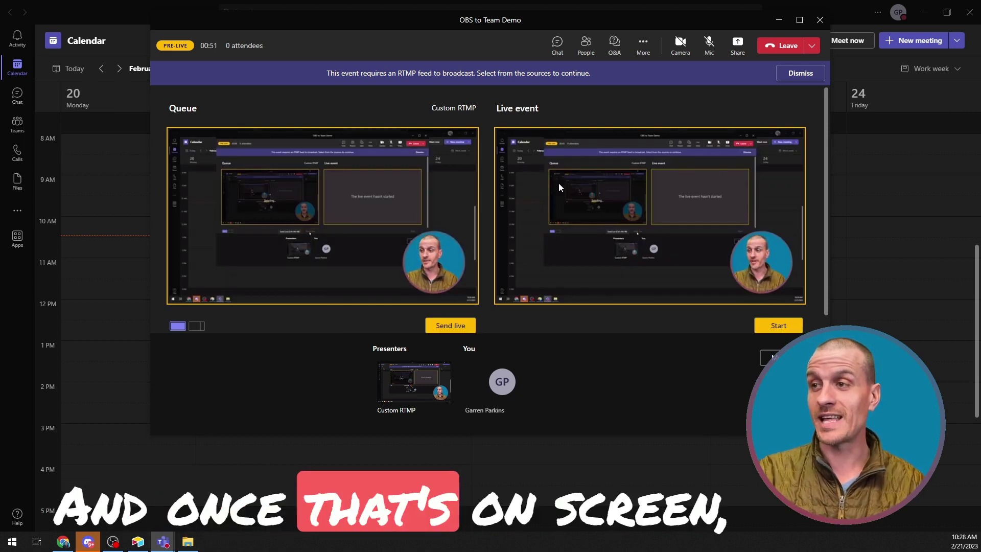
pyautogui.click(780, 327)
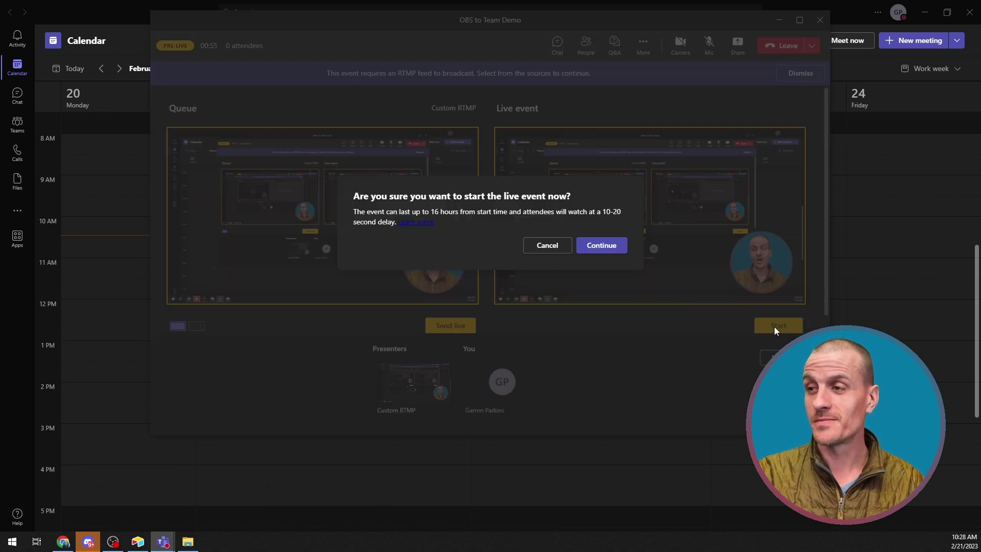
pyautogui.click(604, 245)
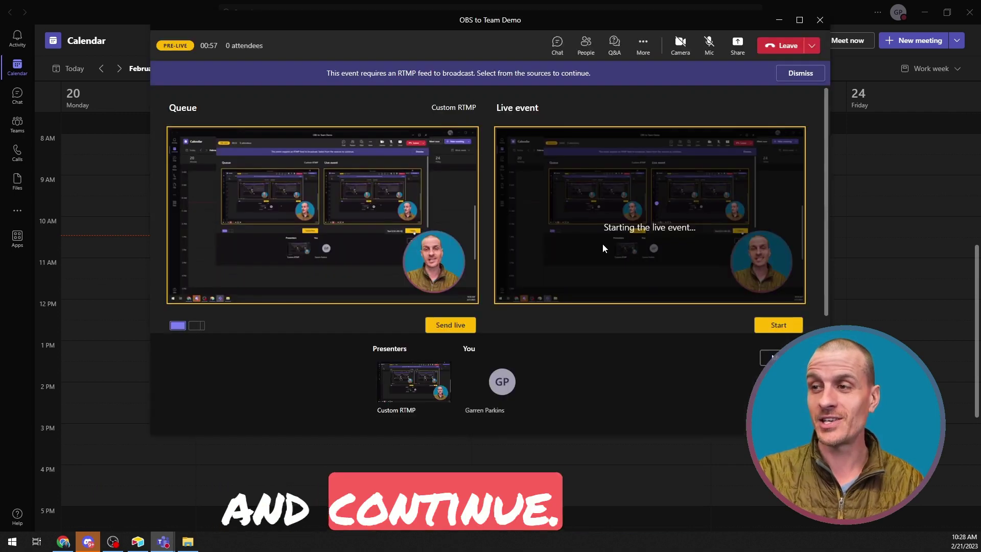